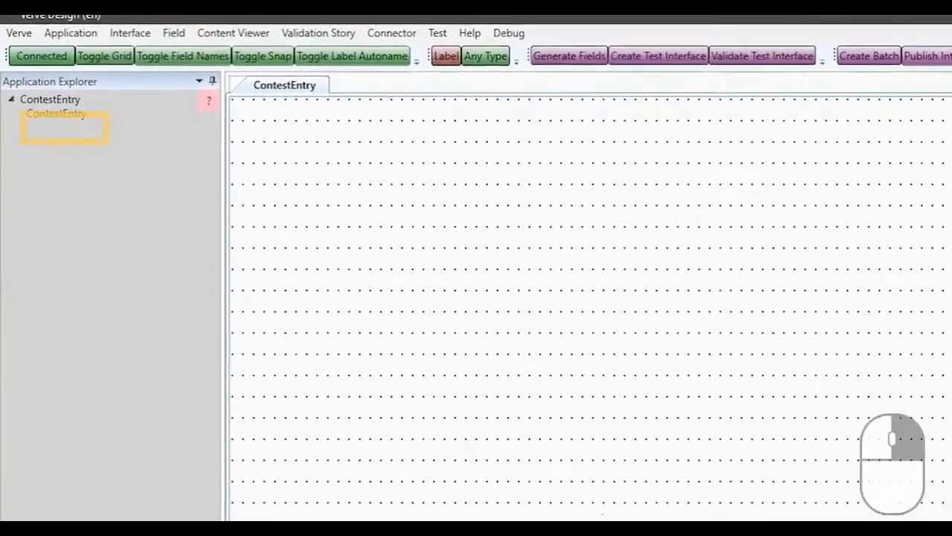
Rename the ContestEntry interface as ContestEntryForm
{"action": "right_click", "coordinate": [60, 117]}
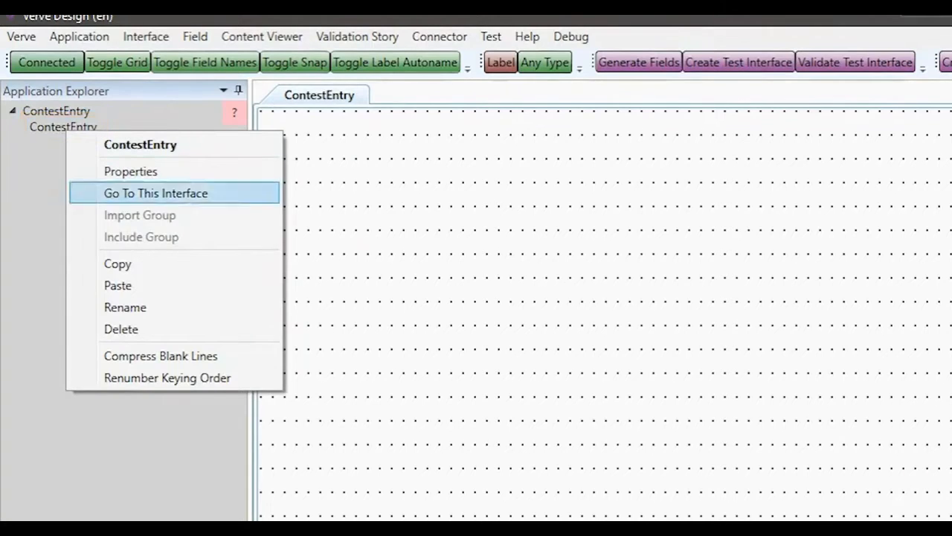
{"action": "left_click", "coordinate": [125, 307]}
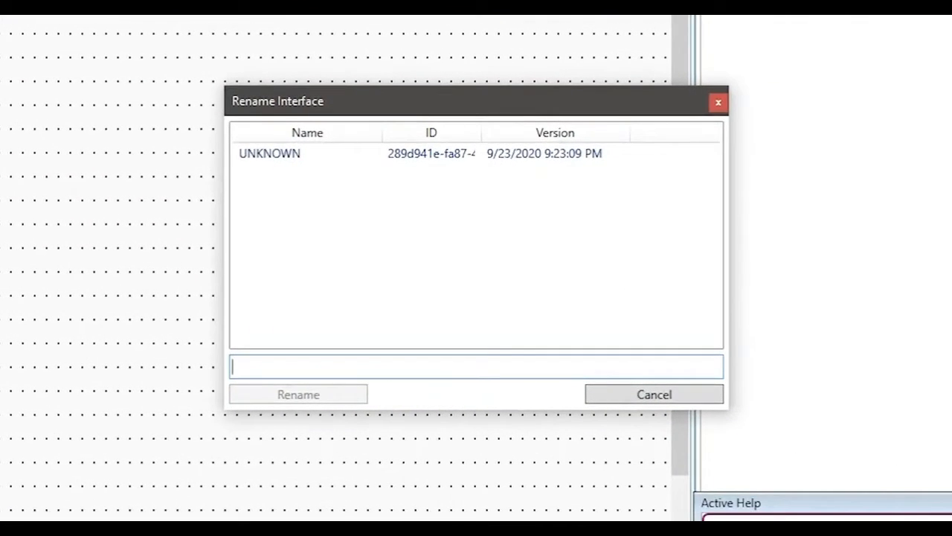
{"action": "type", "text": "Contest"}
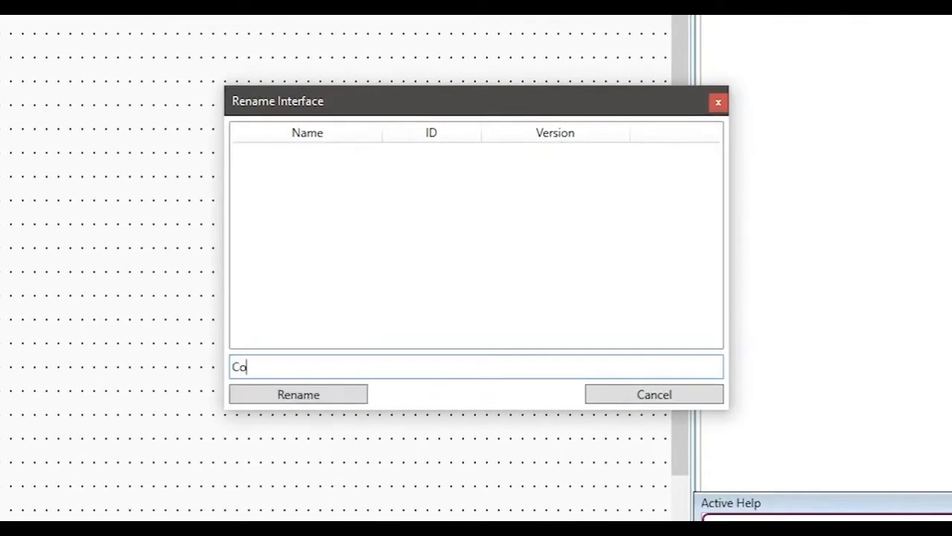
{"action": "type", "text": "EntryForm"}
{"action": "key", "text": "Return"}
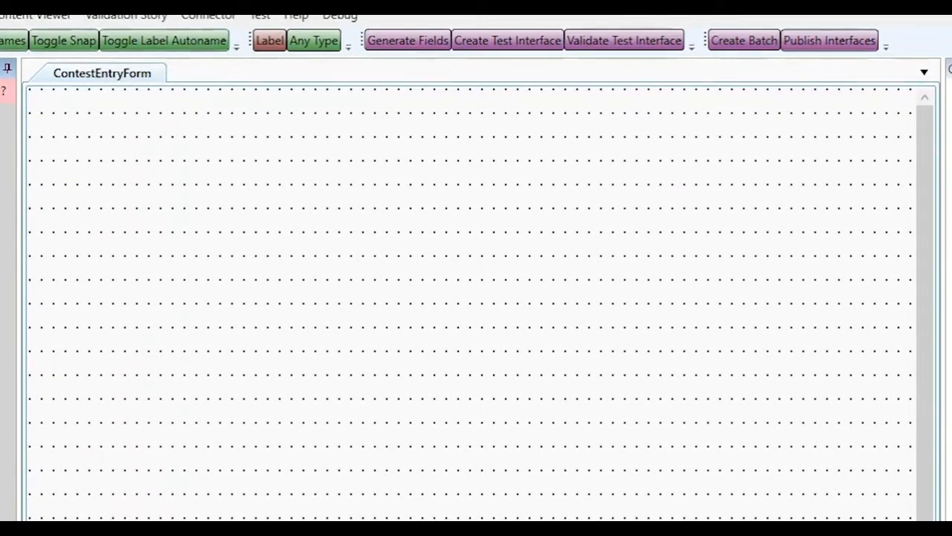
Draw a data field near the top of the form and name it CompanyName
{"action": "left_click_drag", "start_coordinate": [54, 136], "coordinate": [340, 160]}
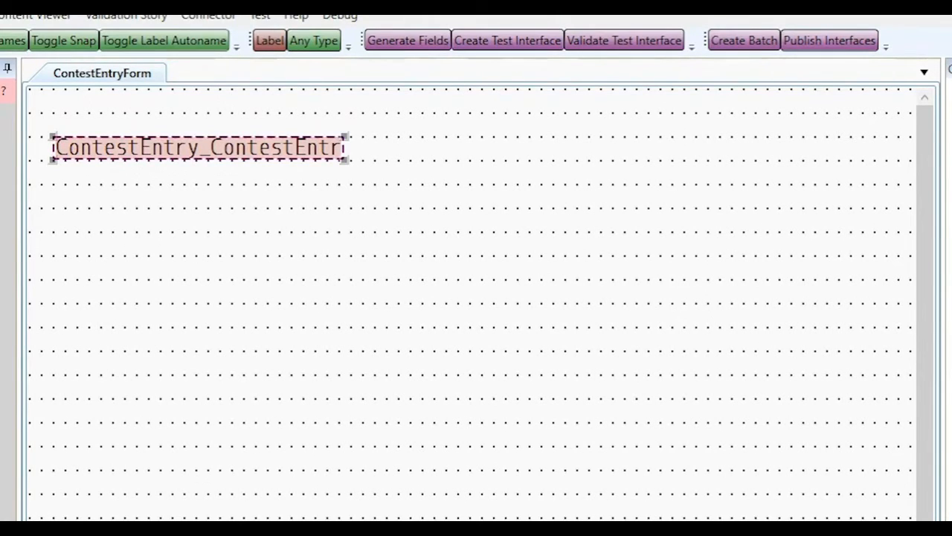
{"action": "type", "text": "Comp"}
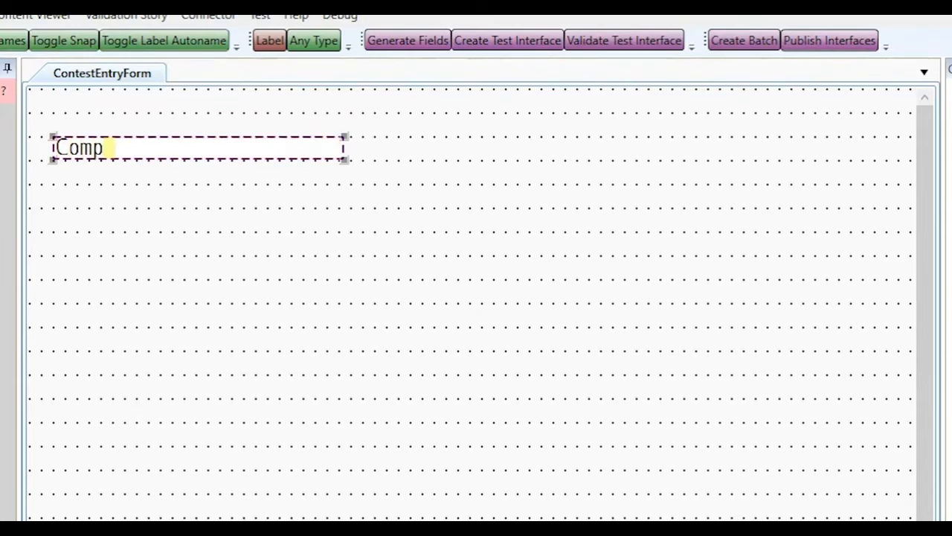
{"action": "type", "text": "anyName"}
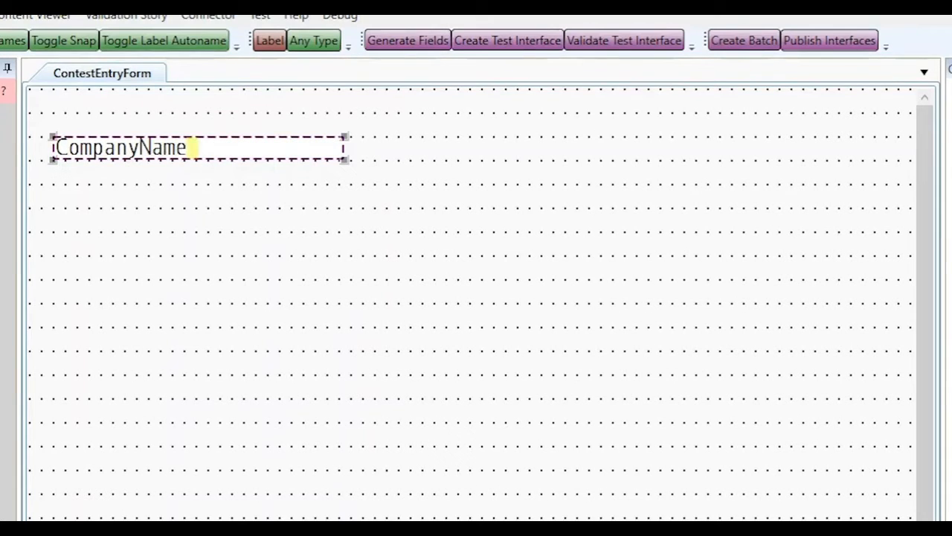
{"action": "key", "text": "Return"}
{"action": "left_click", "coordinate": [476, 298]}
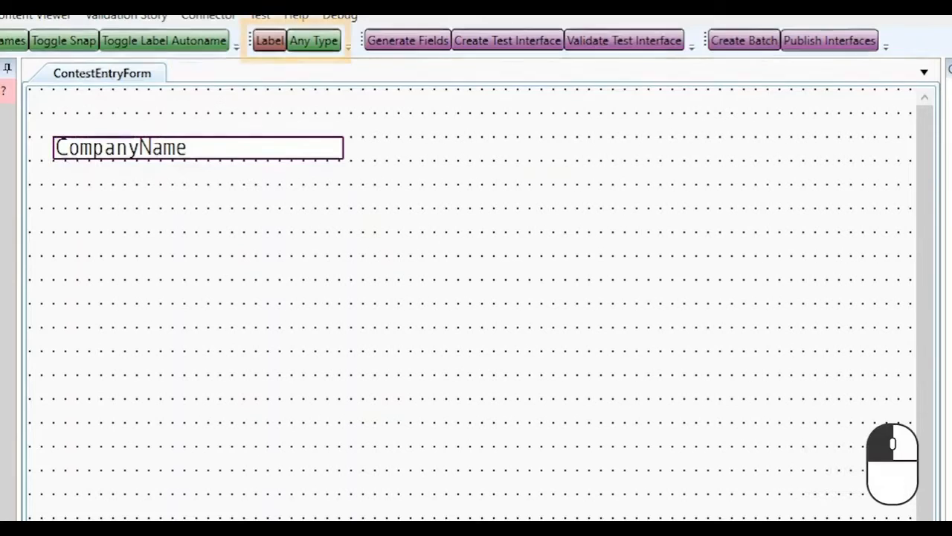
Switch to drawing labels and add a label reading Company Name just above the CompanyName field
{"action": "left_click", "coordinate": [314, 41]}
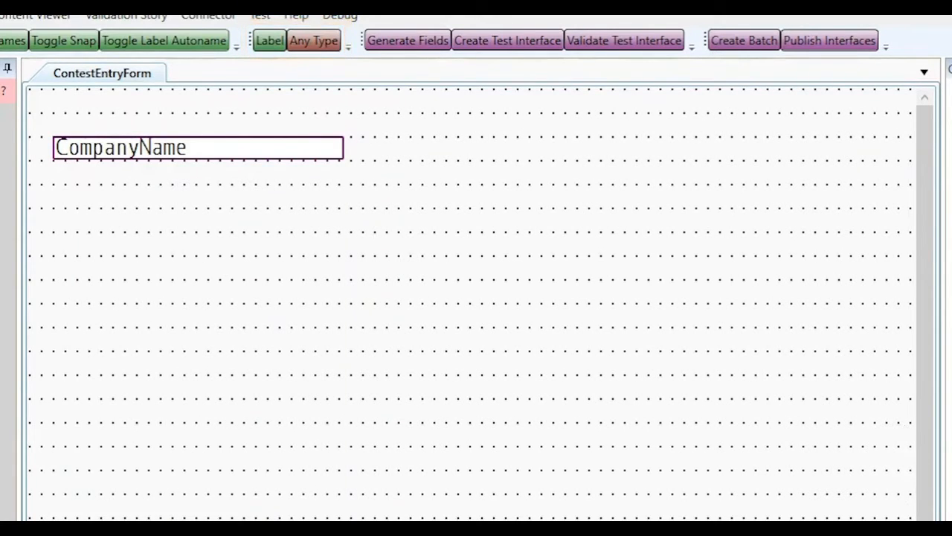
{"action": "left_click_drag", "start_coordinate": [53, 112], "coordinate": [343, 130]}
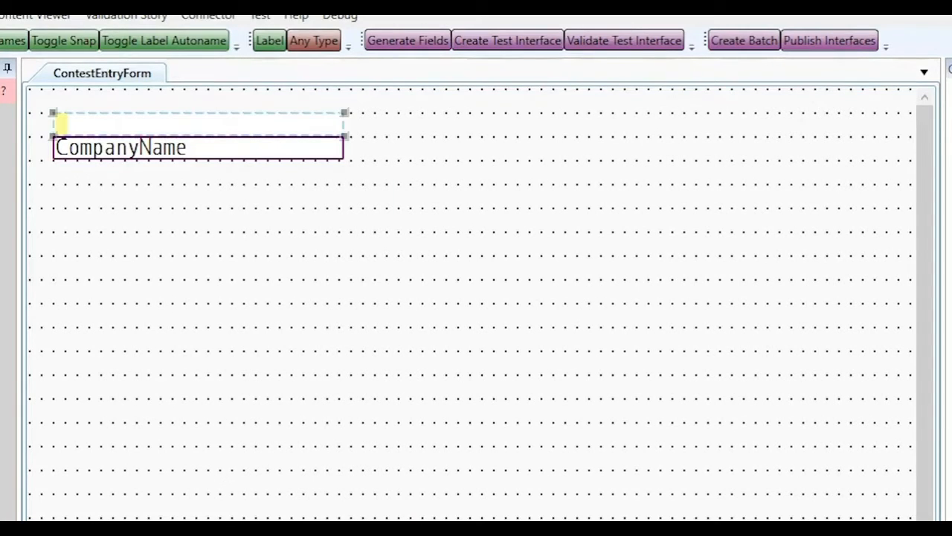
{"action": "type", "text": "Company "}
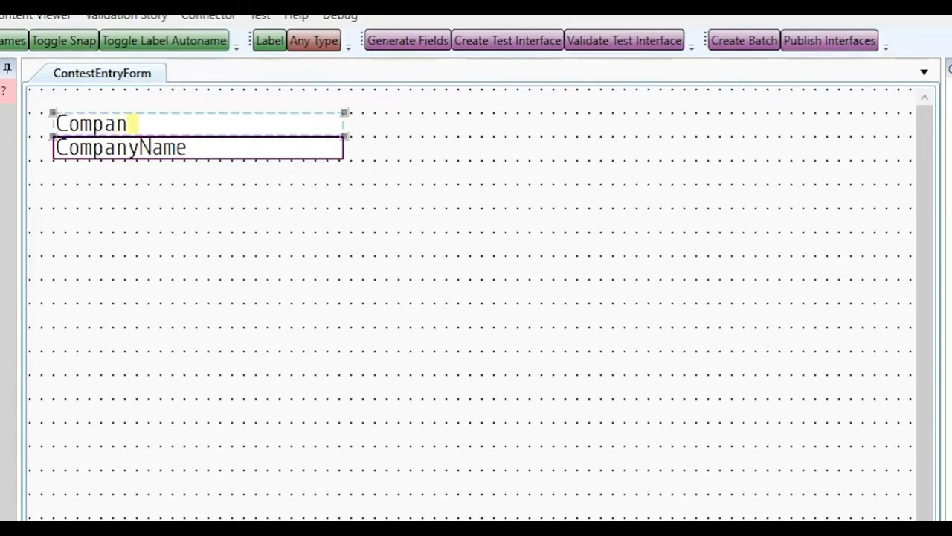
{"action": "type", "text": "Name"}
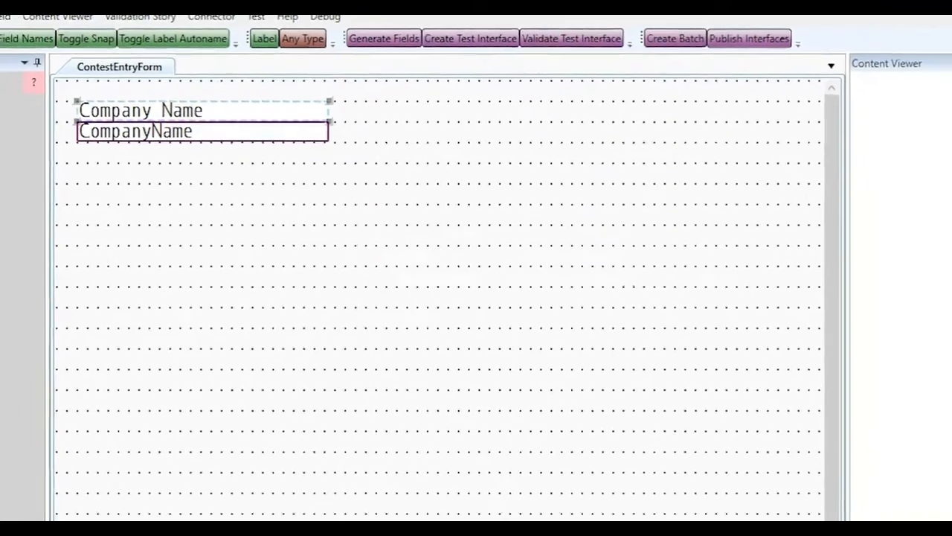
{"action": "left_click", "coordinate": [436, 279]}
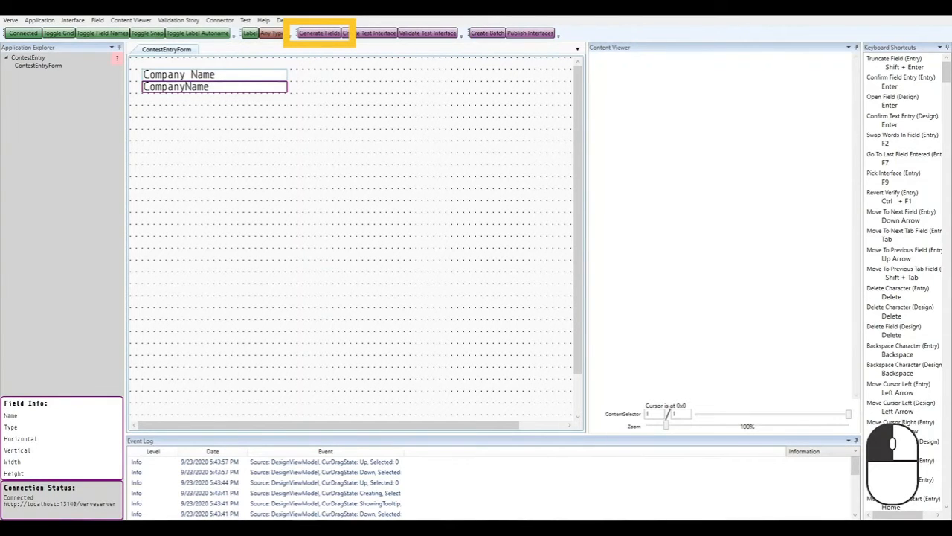
Open the field generator, set the label position to Above and place fields at top 4, left 2
{"action": "left_click", "coordinate": [320, 33]}
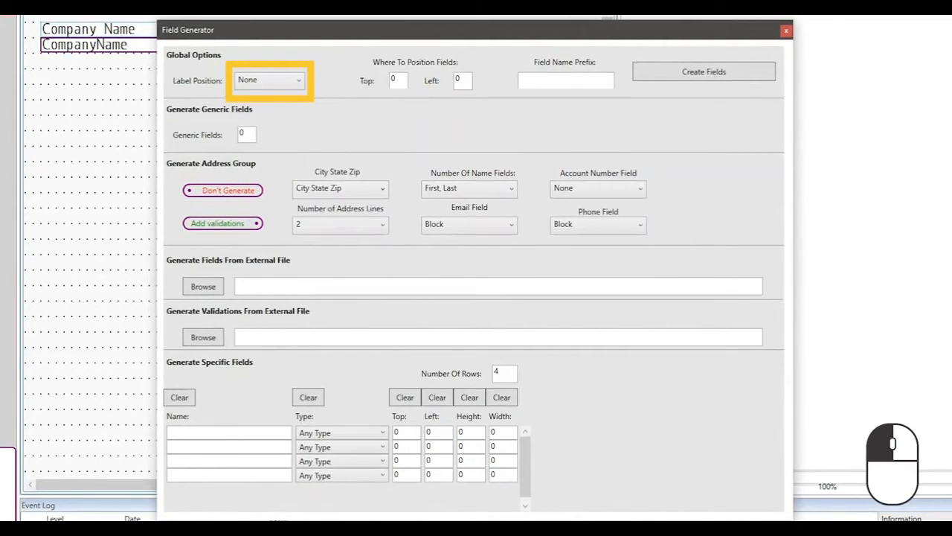
{"action": "left_click", "coordinate": [269, 80]}
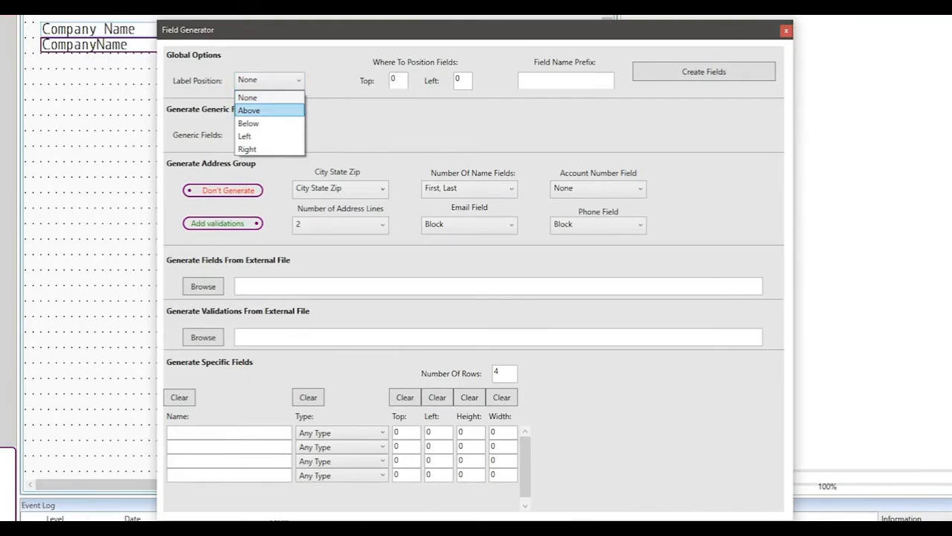
{"action": "left_click", "coordinate": [260, 111]}
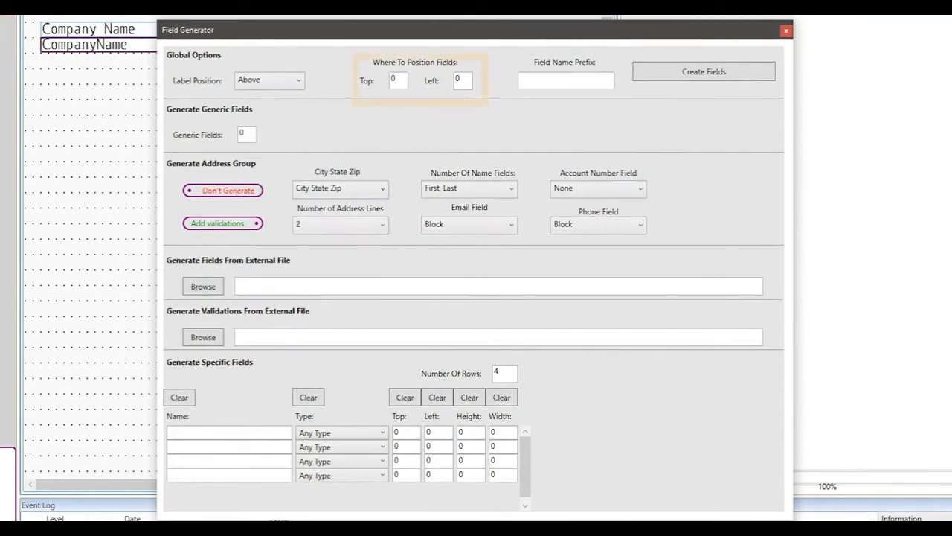
{"action": "key", "text": "BackSpace"}
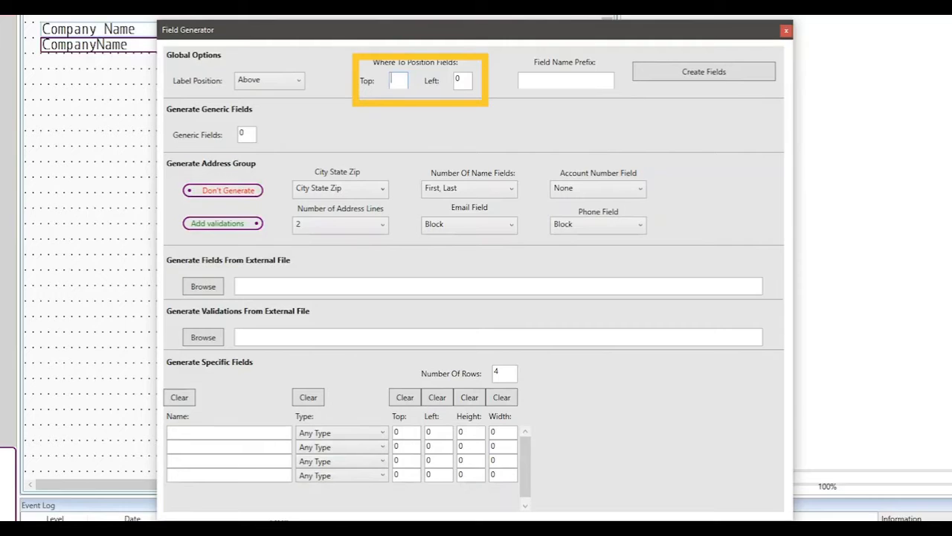
{"action": "type", "text": "4"}
{"action": "key", "text": "Tab"}
{"action": "type", "text": "2"}
{"action": "key", "text": "Tab"}
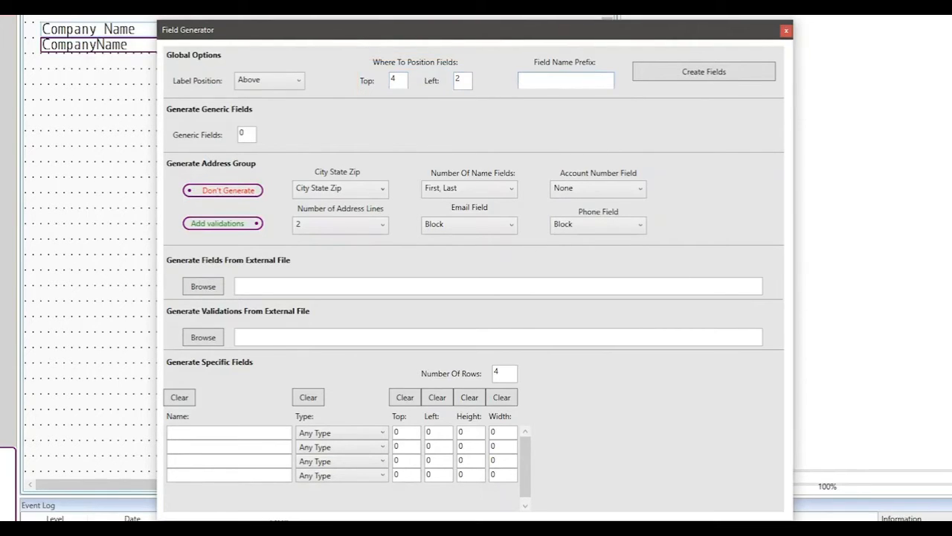
Set the field name prefix to Contestant, turn on the address group generation, and create the fields
{"action": "type", "text": "Contestant"}
{"action": "left_click", "coordinate": [223, 191]}
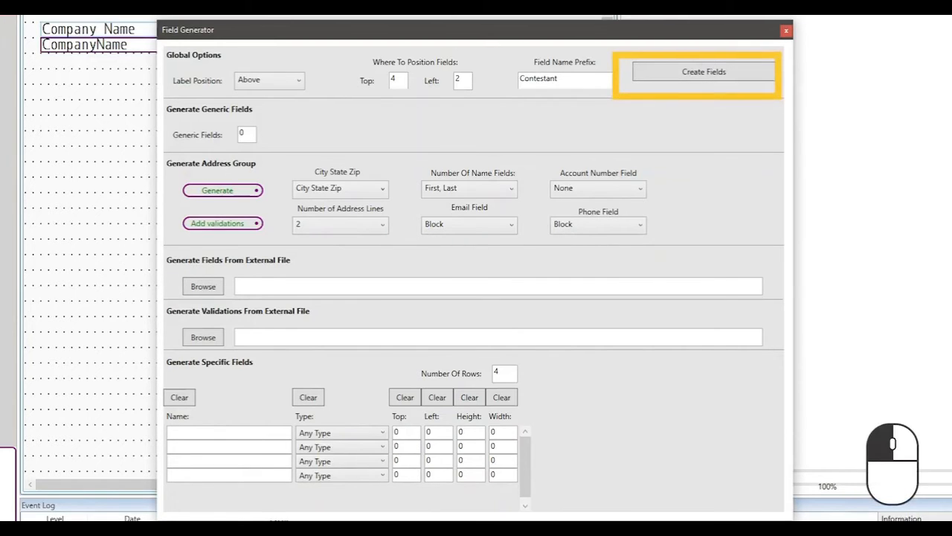
{"action": "left_click", "coordinate": [703, 72]}
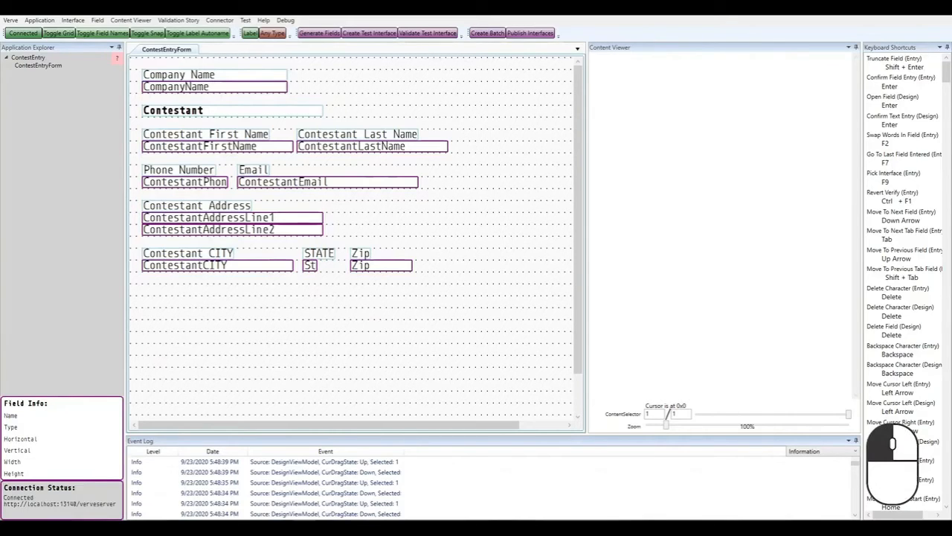
Move the address, city, state and zip fields and the phone number field down below the email row
{"action": "left_click_drag", "start_coordinate": [398, 323], "coordinate": [142, 203]}
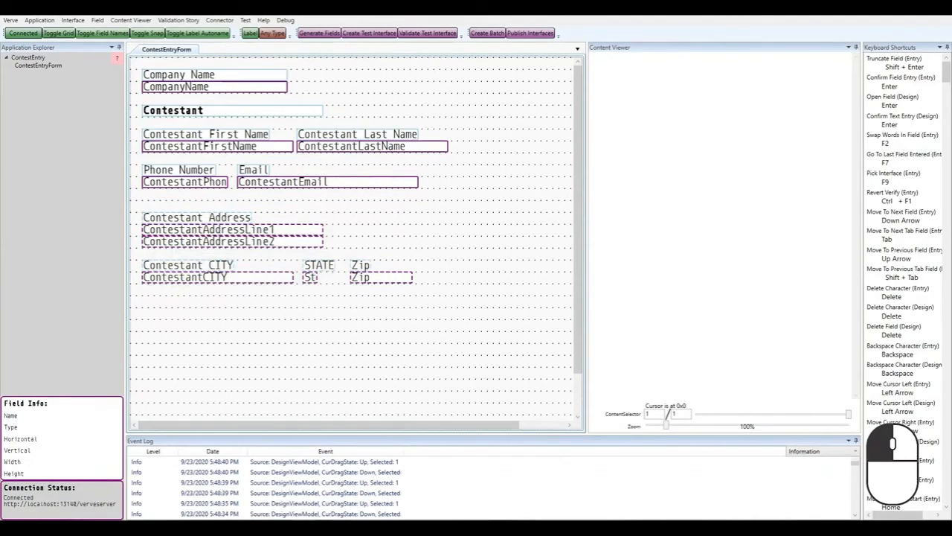
{"action": "key", "text": "ctrl+Down"}
{"action": "key", "text": "ctrl+Down"}
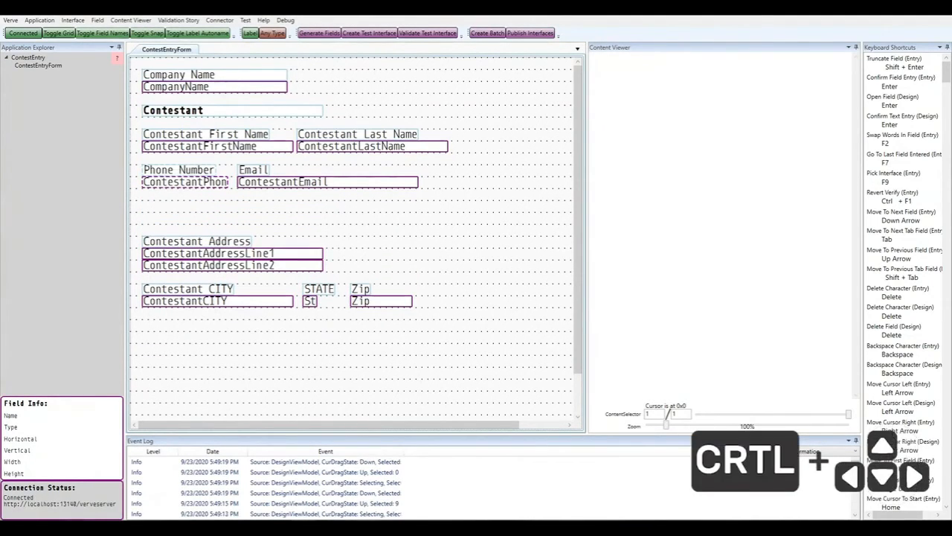
{"action": "key", "text": "ctrl+Down"}
{"action": "key", "text": "ctrl+Down"}
Align the email field at the left margin, shorten it, and place the phone number field beneath it
{"action": "key", "text": "ctrl+Right"}
{"action": "key", "text": "ctrl+Right"}
{"action": "key", "text": "ctrl+Right"}
{"action": "key", "text": "ctrl+Right"}
{"action": "key", "text": "ctrl+Right"}
{"action": "key", "text": "ctrl+Right"}
{"action": "key", "text": "ctrl+Right"}
{"action": "key", "text": "ctrl+Right"}
{"action": "key", "text": "ctrl+Right"}
{"action": "key", "text": "ctrl+Right"}
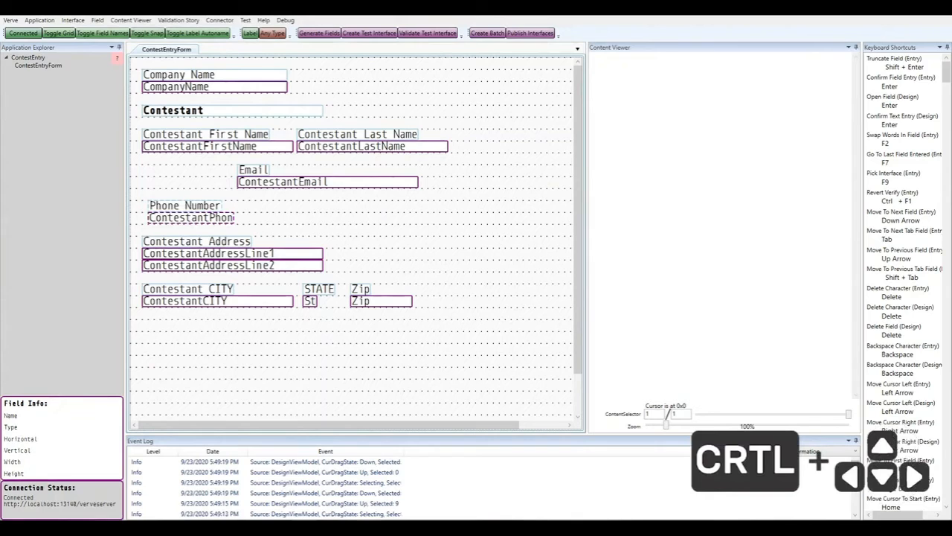
{"action": "key", "text": "ctrl+Right"}
{"action": "key", "text": "ctrl+Right"}
{"action": "key", "text": "ctrl+Right"}
{"action": "key", "text": "ctrl+Right"}
{"action": "key", "text": "ctrl+Right"}
{"action": "key", "text": "ctrl+Right"}
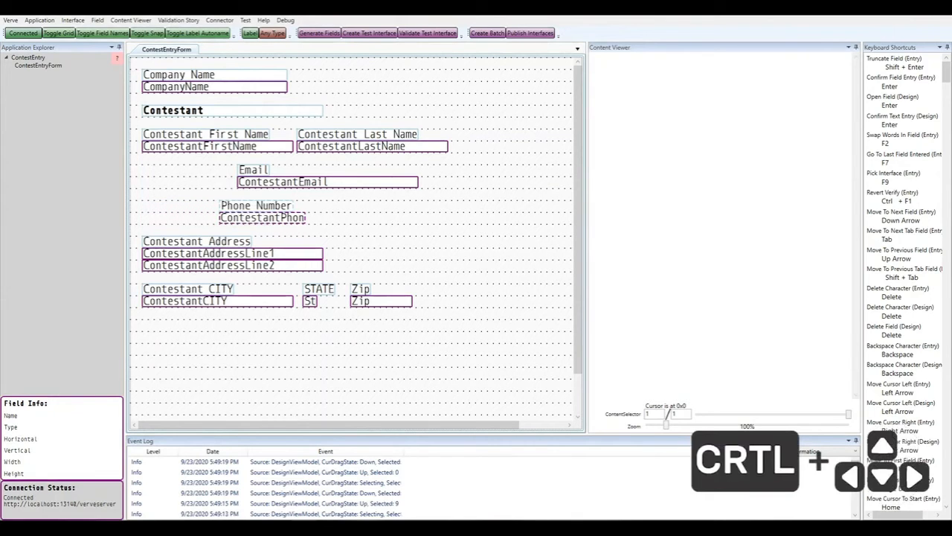
{"action": "left_click_drag", "start_coordinate": [219, 163], "coordinate": [250, 216]}
{"action": "left_click_drag", "start_coordinate": [241, 181], "coordinate": [223, 181]}
{"action": "key", "text": "ctrl+Left"}
{"action": "key", "text": "ctrl+Left"}
{"action": "key", "text": "ctrl+Left"}
{"action": "key", "text": "ctrl+Left"}
{"action": "key", "text": "ctrl+Left"}
{"action": "key", "text": "ctrl+Left"}
{"action": "key", "text": "ctrl+Left"}
{"action": "key", "text": "ctrl+Left"}
{"action": "key", "text": "ctrl+Left"}
{"action": "key", "text": "ctrl+Left"}
{"action": "key", "text": "ctrl+Left"}
{"action": "key", "text": "ctrl+Left"}
{"action": "key", "text": "ctrl+Left"}
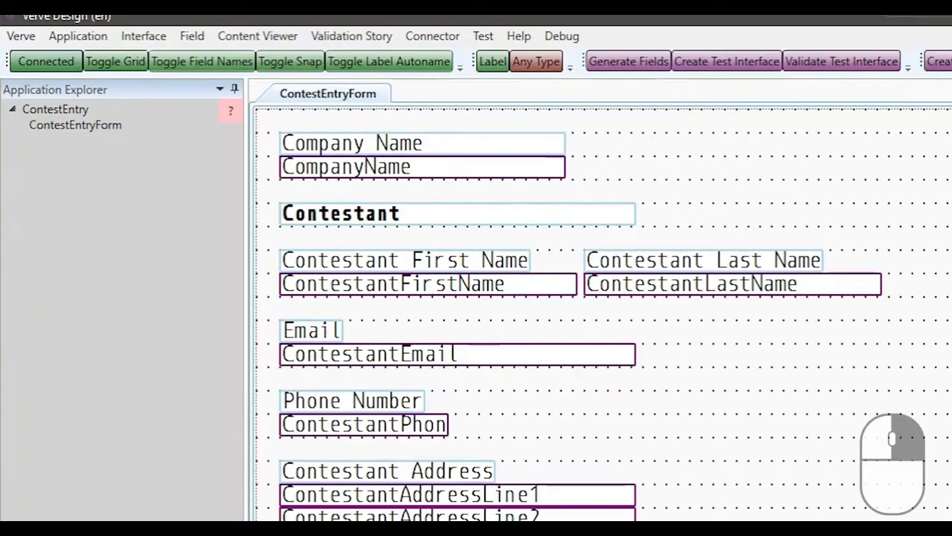
Renumber the keying order of ContestEntryForm and save the application
{"action": "right_click", "coordinate": [108, 125]}
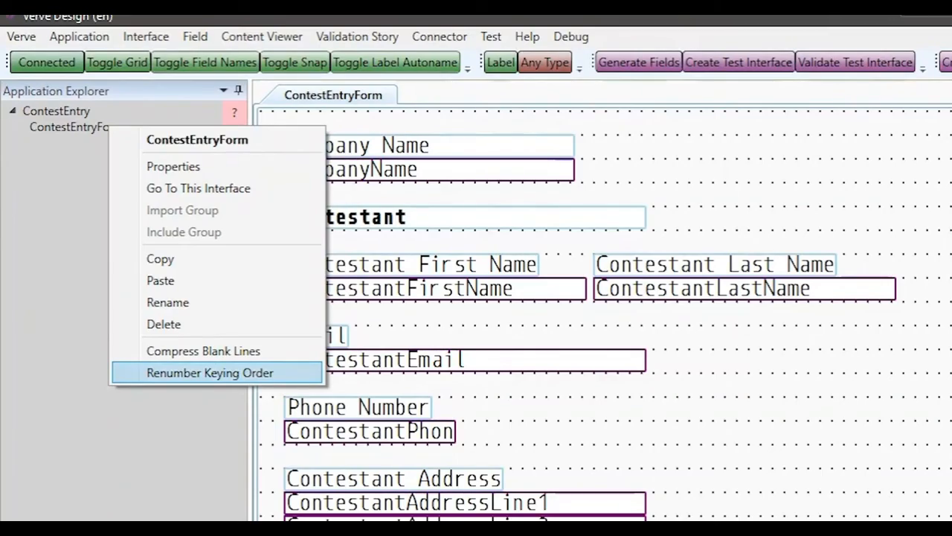
{"action": "left_click", "coordinate": [209, 372]}
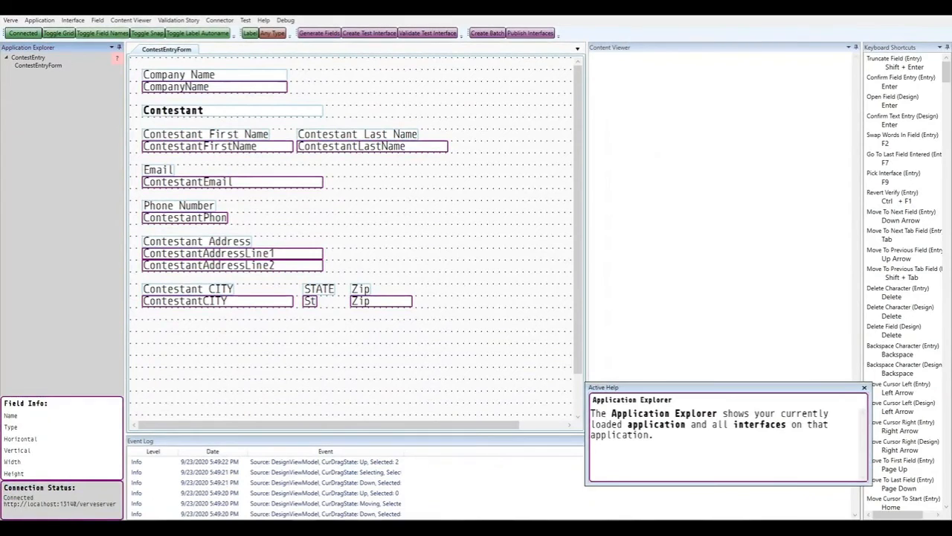
{"action": "left_click", "coordinate": [39, 20]}
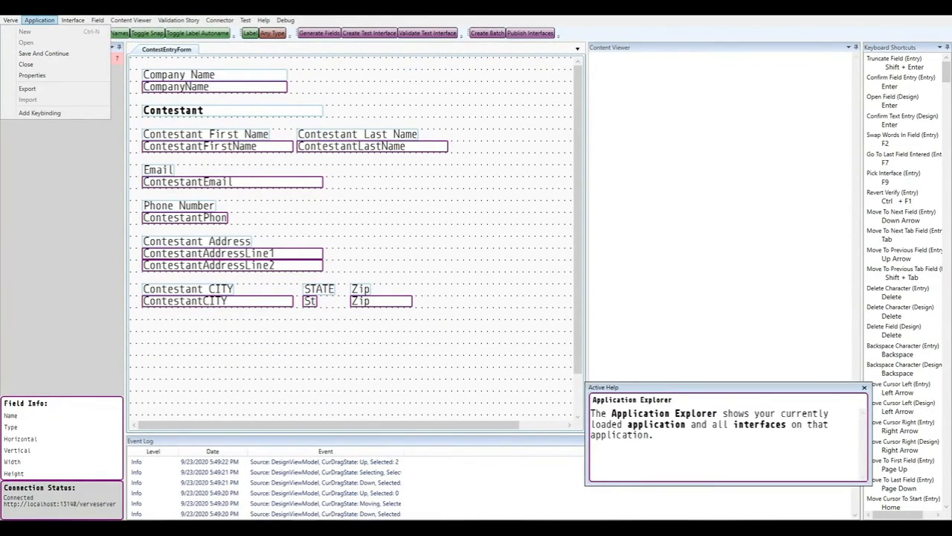
{"action": "left_click", "coordinate": [43, 53]}
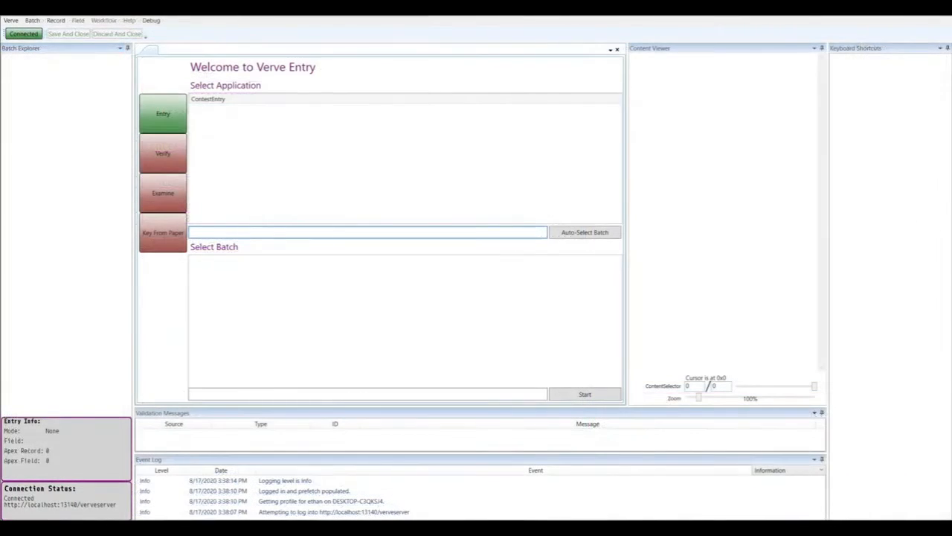
Switch to the entry module and start keying for the ContestEntry application
{"action": "key", "text": "ctrl+k"}
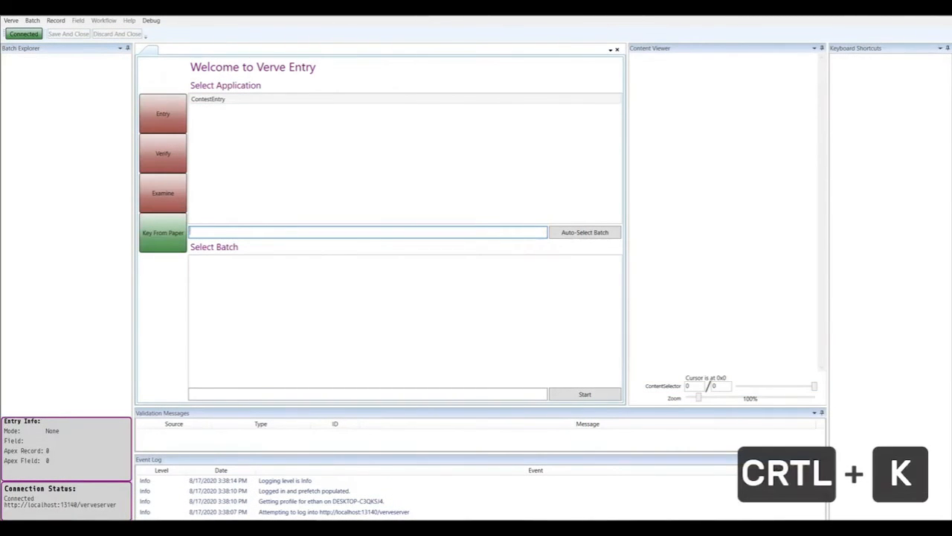
{"action": "left_click", "coordinate": [208, 98]}
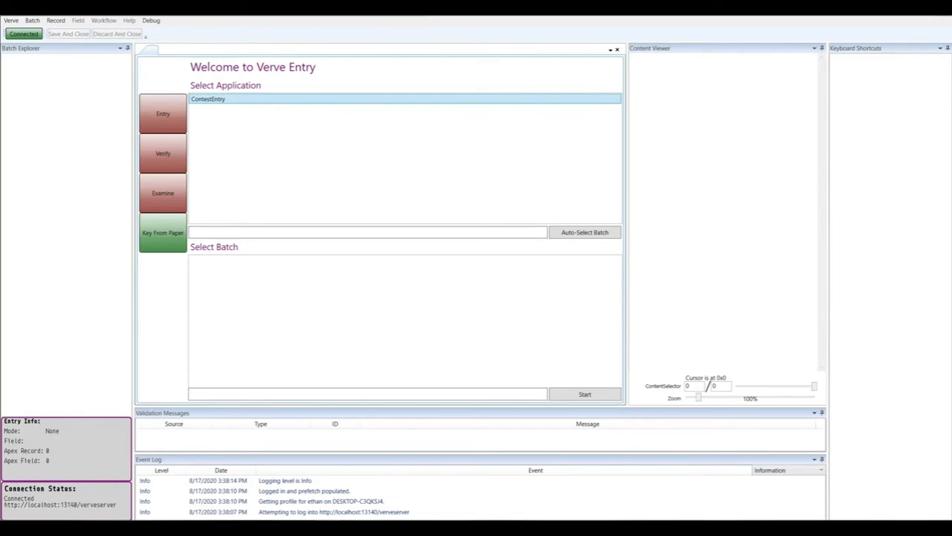
{"action": "key", "text": "Return"}
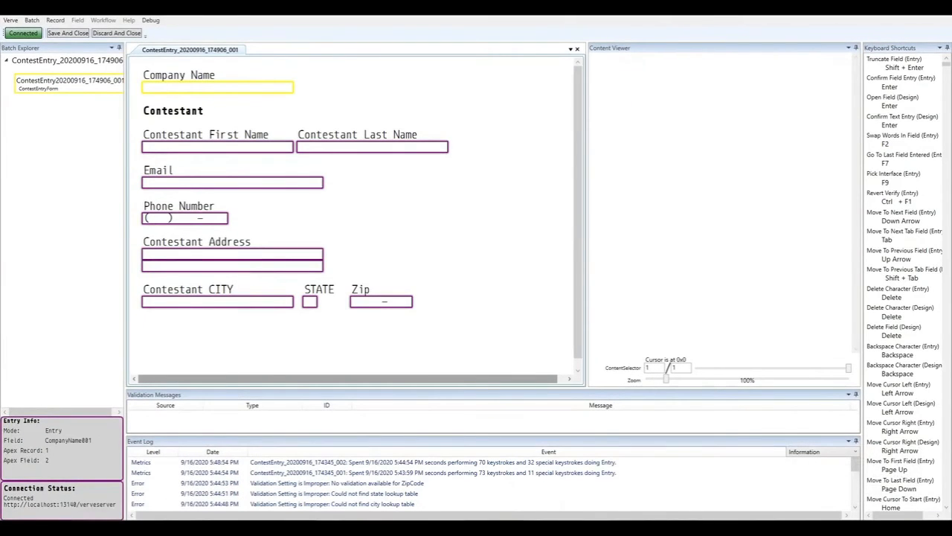
Key the first record's company Verve and the contestant's first name, last name, e-mail and phone number
{"action": "type", "text": "Verve"}
{"action": "key", "text": "Return"}
{"action": "key", "text": "Return"}
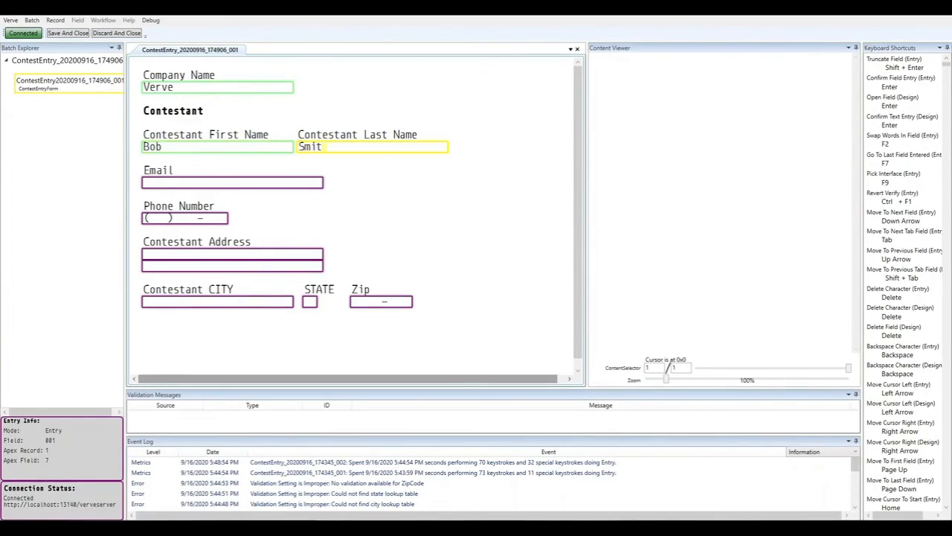
{"action": "key", "text": "Return"}
{"action": "key", "text": "Return"}
{"action": "type", "text": "555) 555-5555"}
{"action": "key", "text": "Return"}
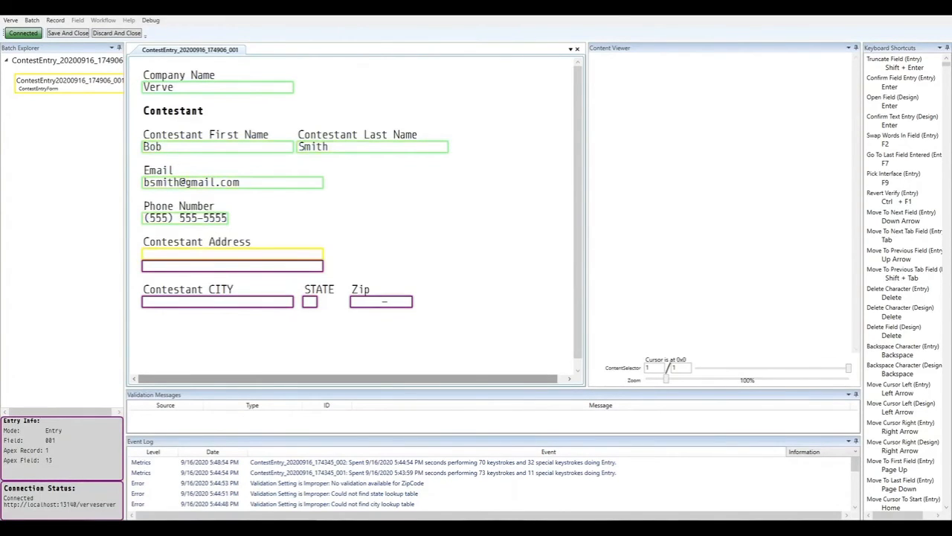
Enter the first contestant's street address, city, state and zip code to finish the record
{"action": "type", "text": "123 Road St."}
{"action": "key", "text": "Return"}
{"action": "key", "text": "Return"}
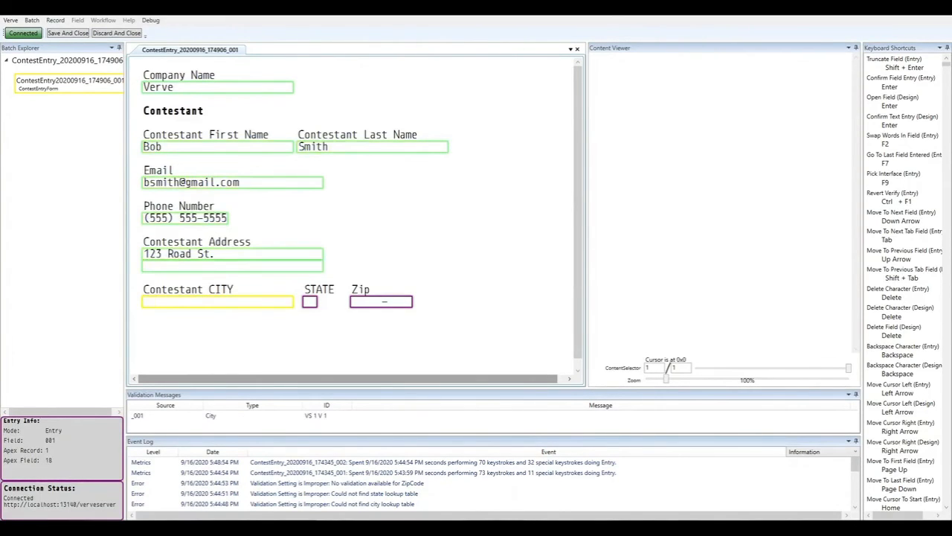
{"action": "type", "text": "New York"}
{"action": "key", "text": "Return"}
{"action": "type", "text": "NY"}
{"action": "key", "text": "Return"}
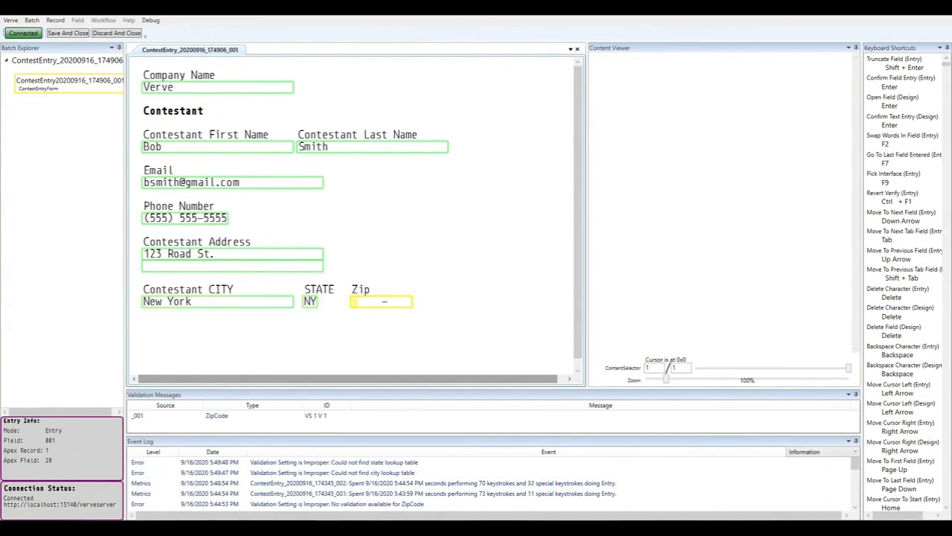
{"action": "type", "text": "10001-"}
{"action": "key", "text": "Return"}
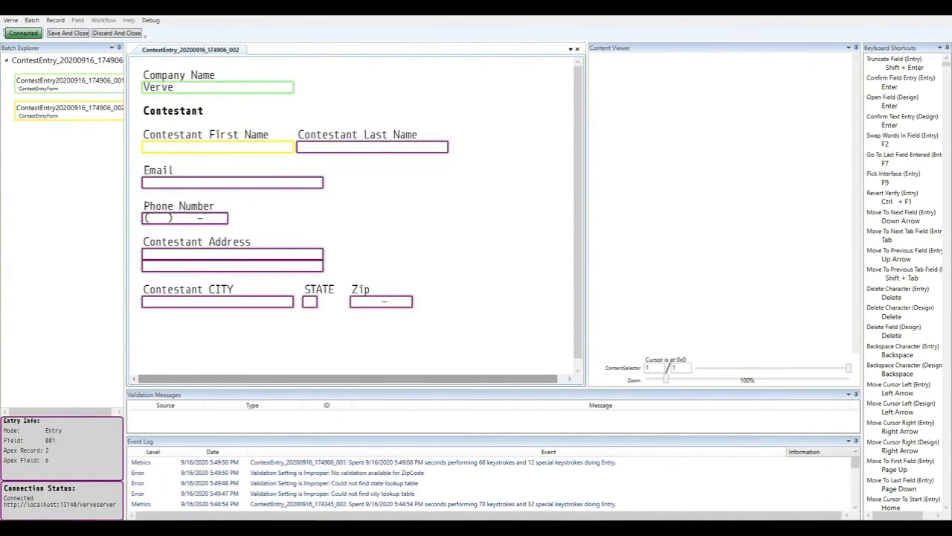
Key the second contestant's first name, last name, e-mail and phone number
{"action": "key", "text": "Return"}
{"action": "key", "text": "Return"}
{"action": "key", "text": "Return"}
{"action": "type", "text": "123)"}
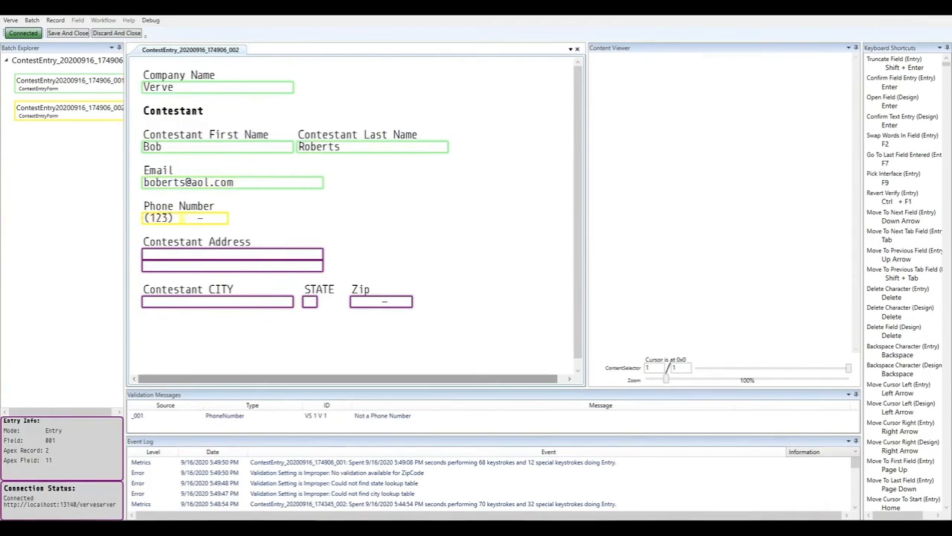
{"action": "type", "text": " 456-7890"}
{"action": "key", "text": "Return"}
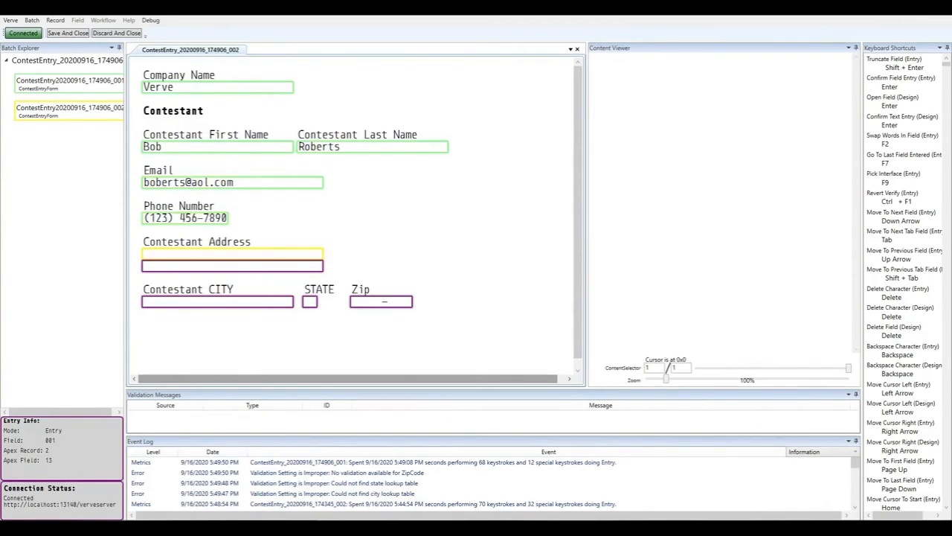
Enter the second contestant's street address, city, state and zip, then start the third record with company Verve
{"action": "type", "text": "381"}
{"action": "key", "text": "BackSpace"}
{"action": "key", "text": "BackSpace"}
{"action": "key", "text": "BackSpace"}
{"action": "type", "text": "321 Street Rd."}
{"action": "key", "text": "Return"}
{"action": "key", "text": "Return"}
{"action": "type", "text": "Harrisburg"}
{"action": "key", "text": "Return"}
{"action": "type", "text": "PA"}
{"action": "key", "text": "Return"}
{"action": "type", "text": "17101"}
{"action": "key", "text": "Return"}
{"action": "type", "text": "Verve"}
{"action": "key", "text": "Return"}
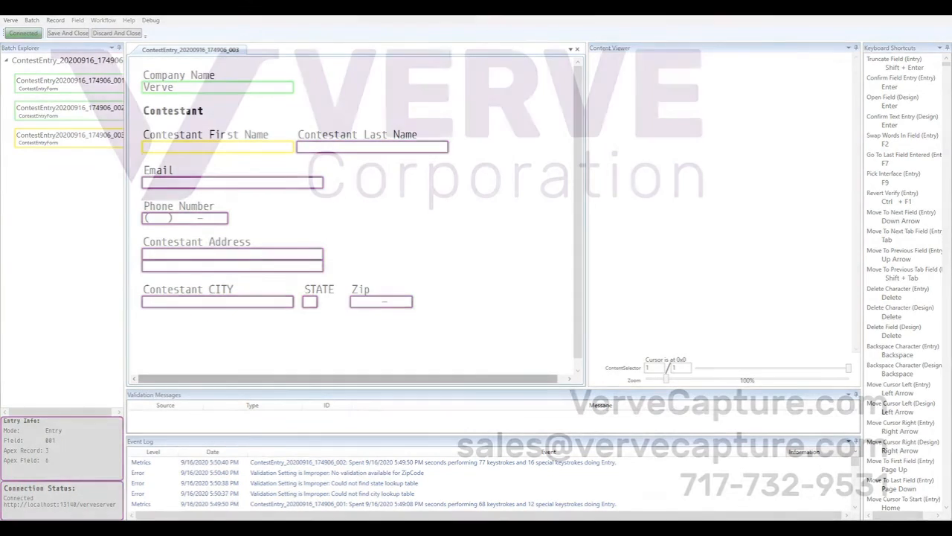